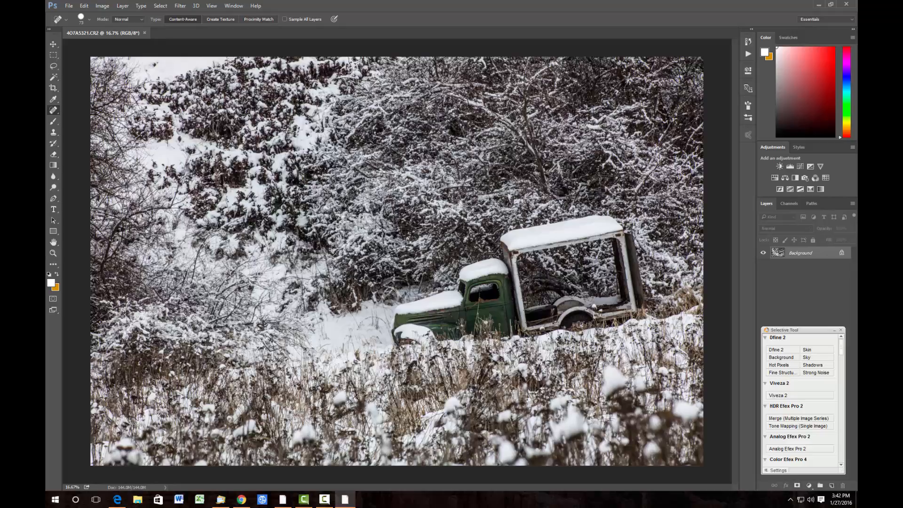
- Crop the photo tighter around the truck with the Crop tool and commit the crop
left_click(53, 88)
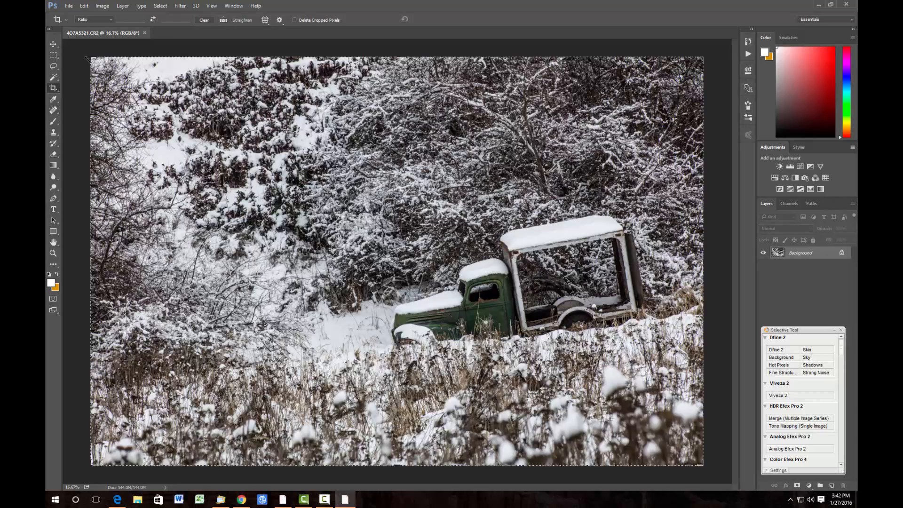
left_click_drag(91, 58, 179, 120)
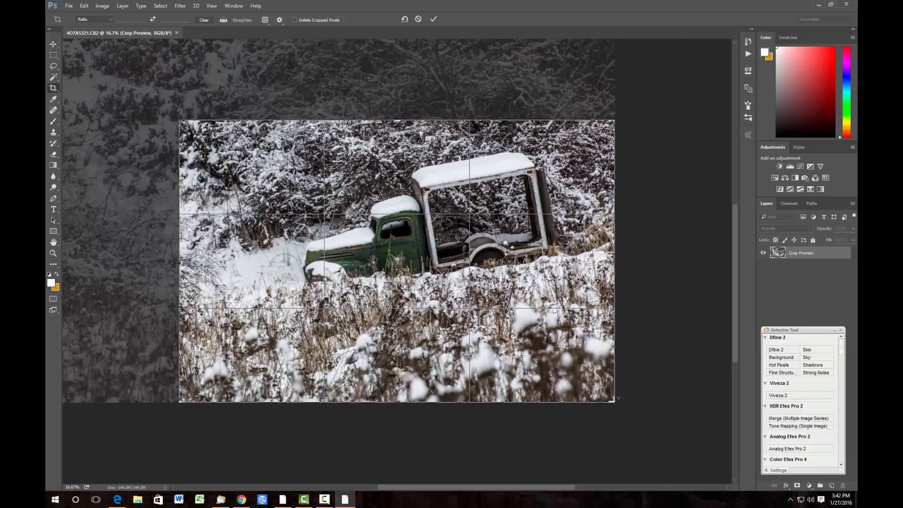
left_click_drag(614, 401, 596, 377)
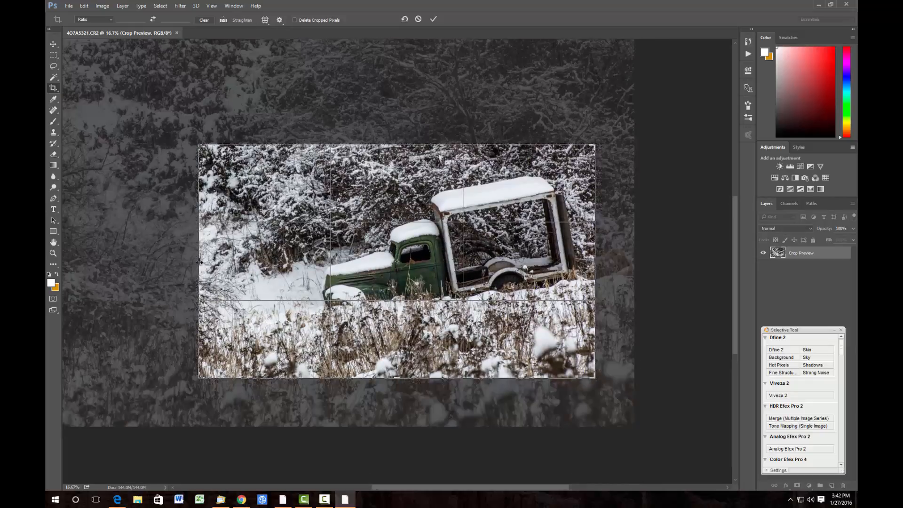
left_click_drag(199, 263, 217, 263)
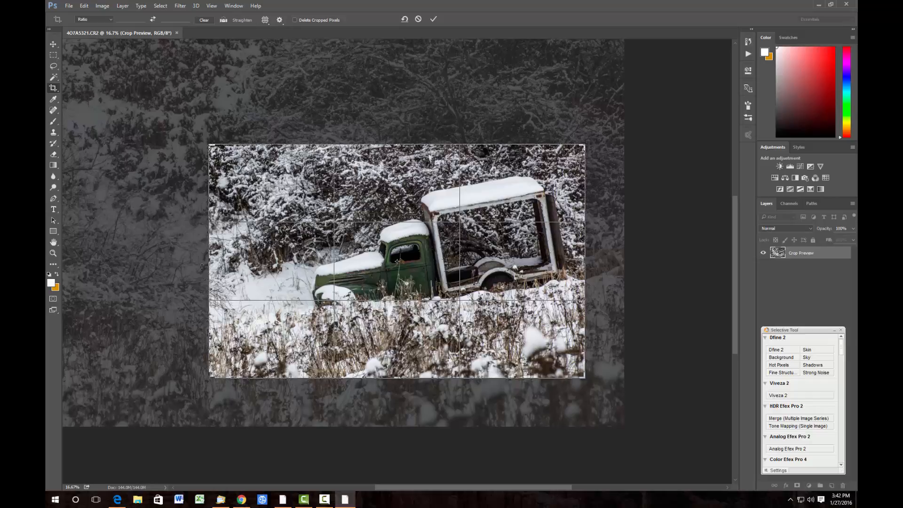
left_click_drag(208, 265, 216, 264)
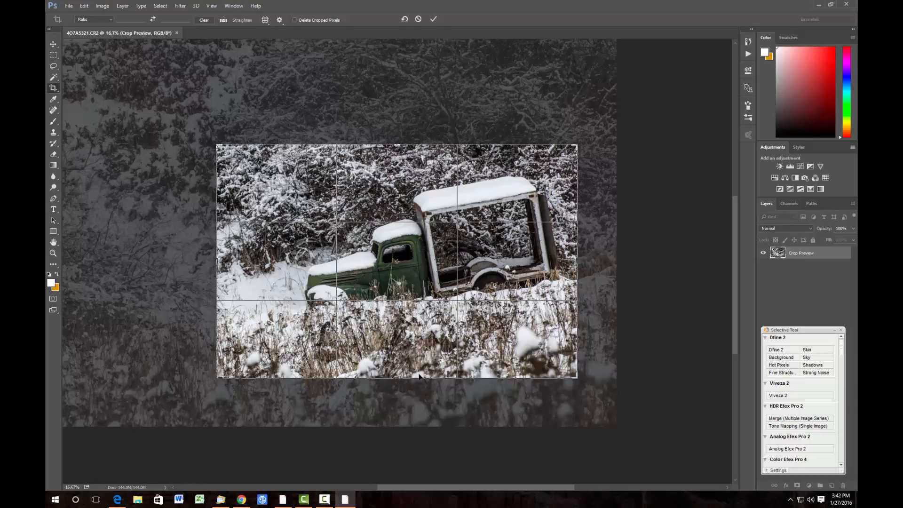
left_click_drag(401, 377, 402, 374)
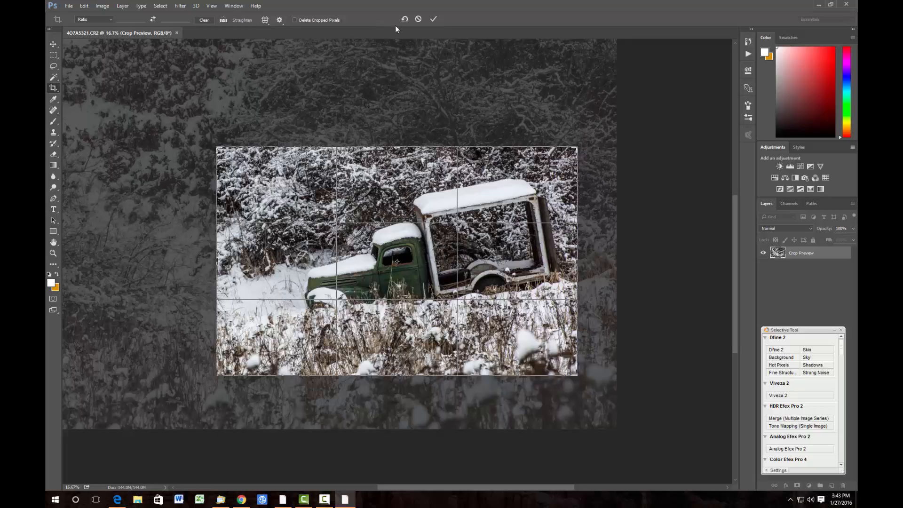
left_click(433, 20)
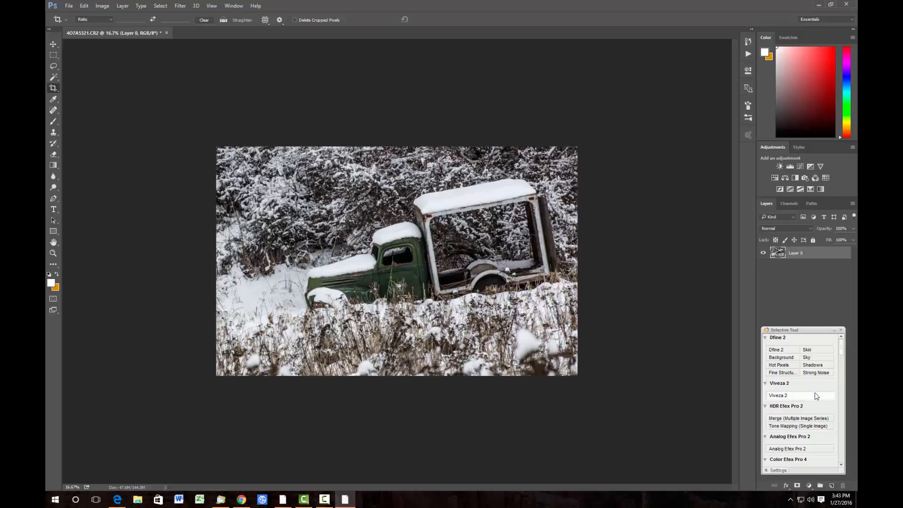
- Open Color Efex Pro 4 and apply a Pro Contrast filter with Dynamic Contrast at 76%
scroll(799, 400, "down", 3)
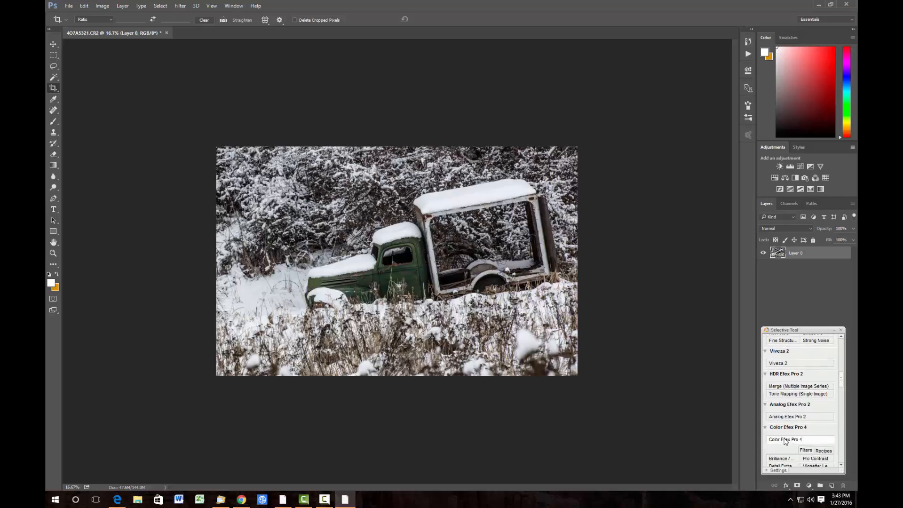
left_click(784, 440)
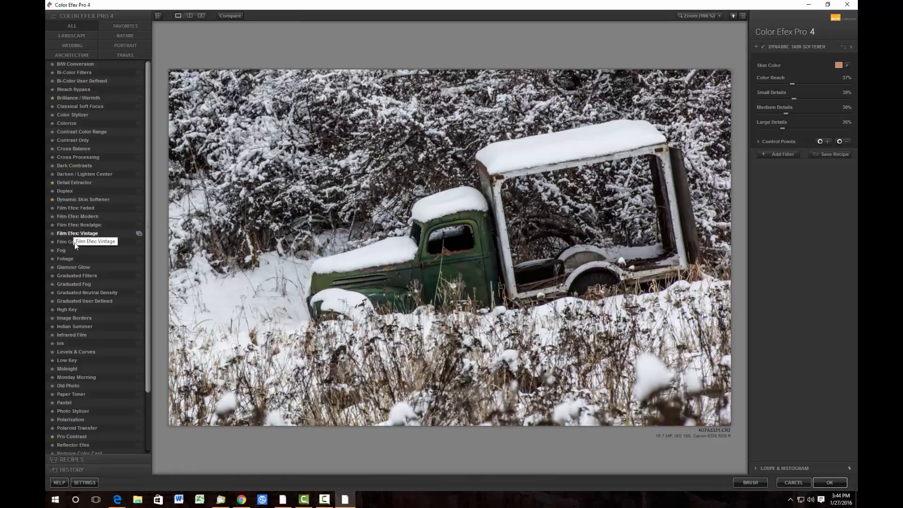
left_click(73, 437)
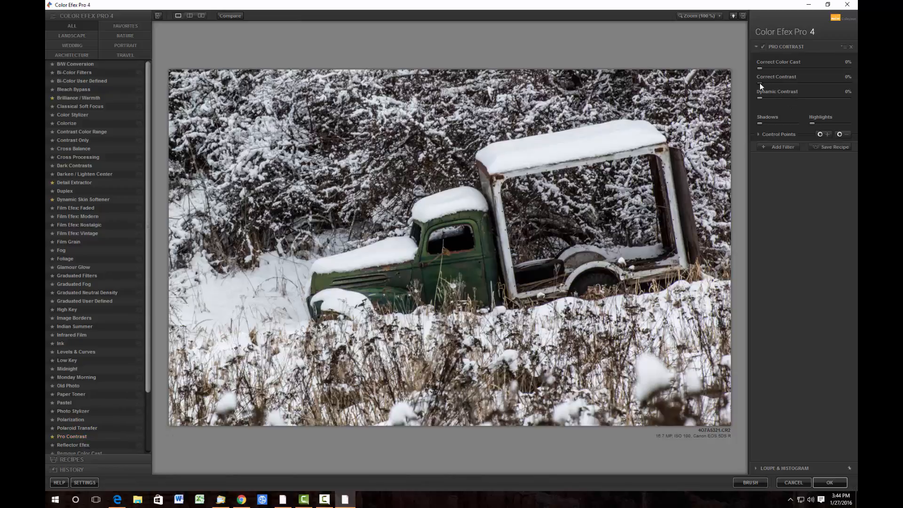
mouse_move(759, 83)
left_mouse_down()
mouse_move(823, 96)
mouse_move(768, 92)
left_mouse_up()
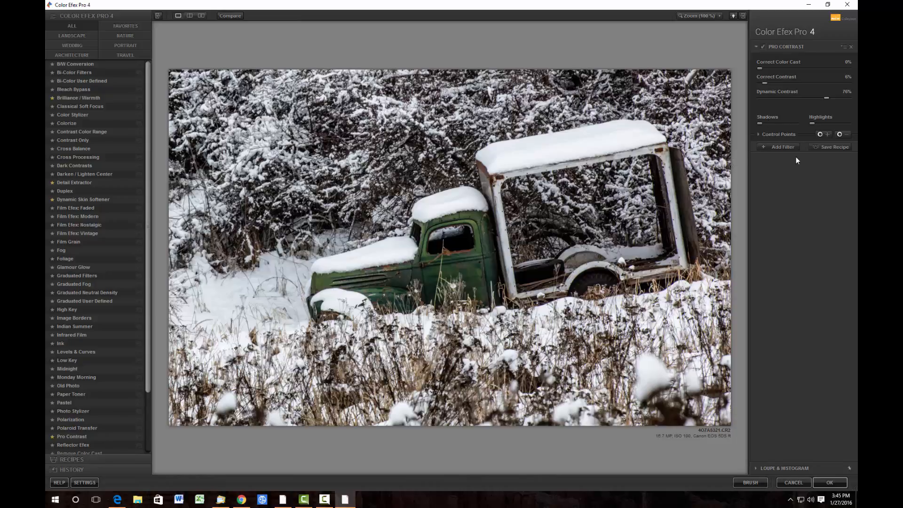
- Add a Detail Extractor filter with Detail Extractor at 49% and Contrast at about 38%
left_click(772, 149)
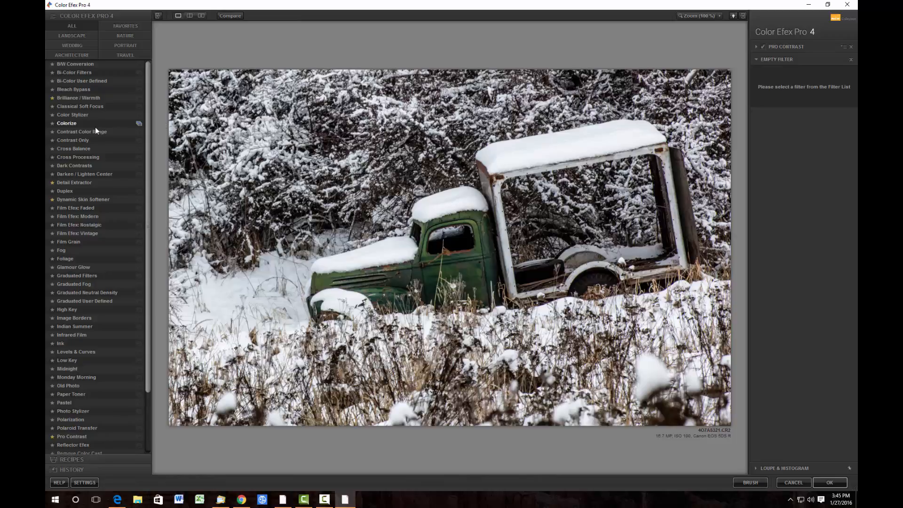
left_click(86, 182)
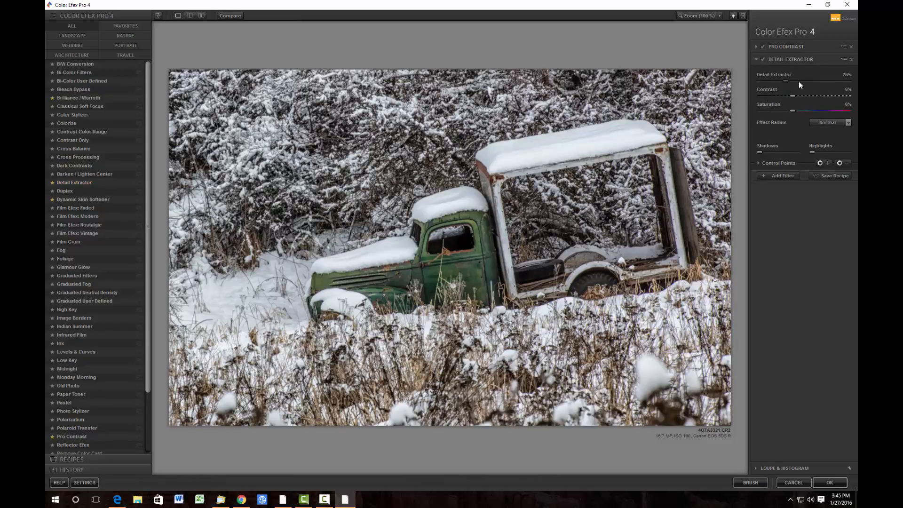
left_click_drag(816, 84, 815, 86)
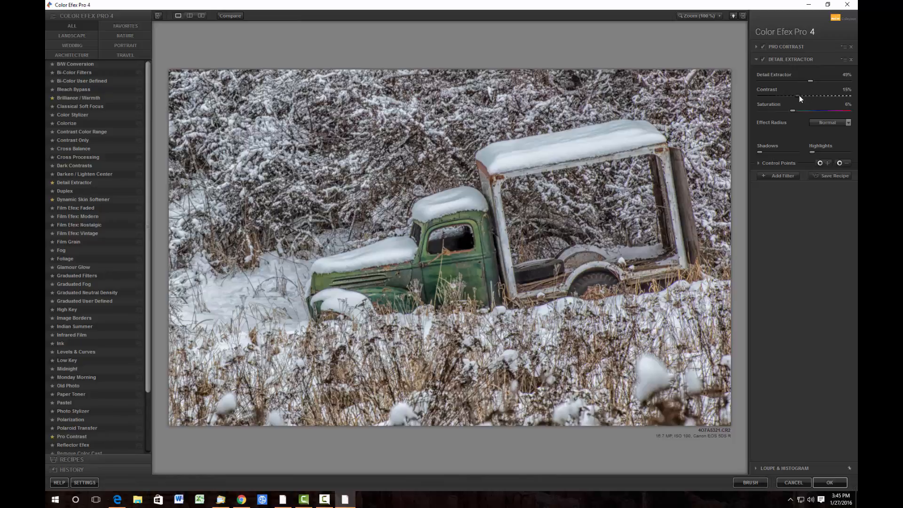
left_click_drag(799, 96, 809, 94)
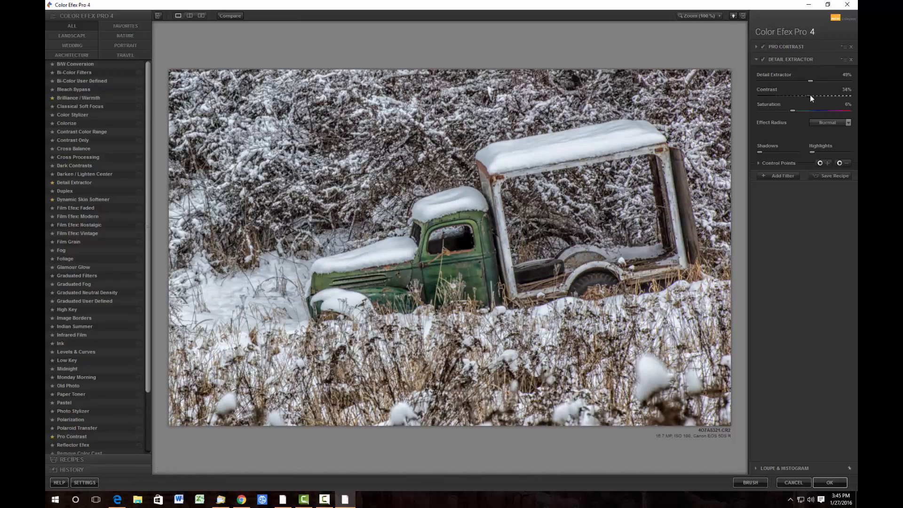
left_click_drag(811, 94, 813, 94)
- Add a Vignette: Lens filter and set its Amount to 100%
left_click(791, 177)
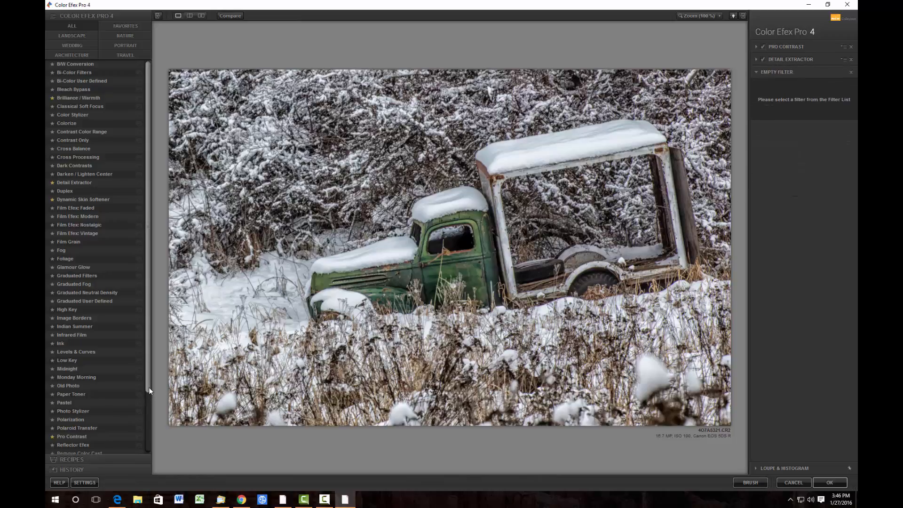
left_click_drag(147, 394, 144, 438)
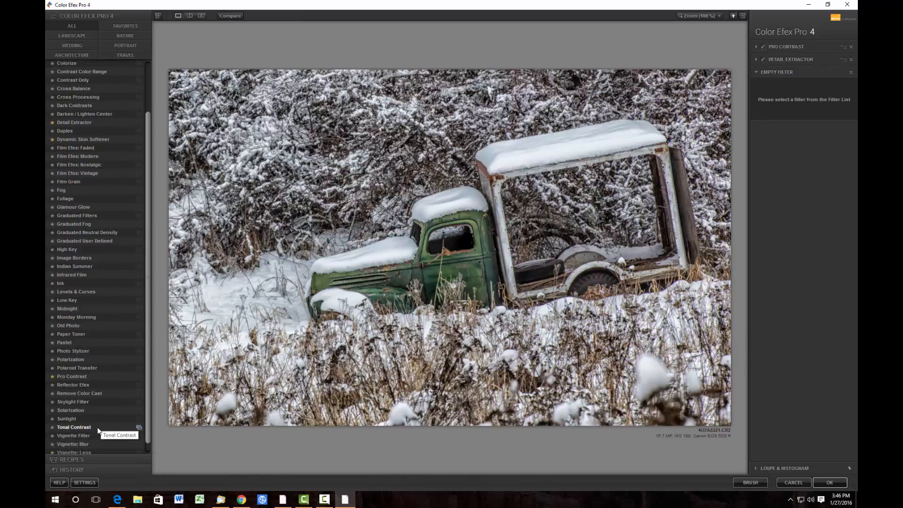
left_click(72, 452)
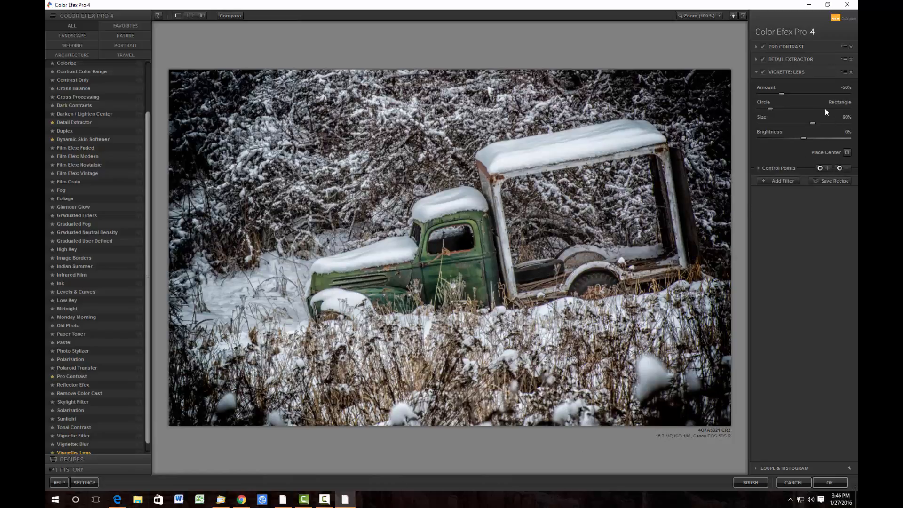
left_click(783, 93)
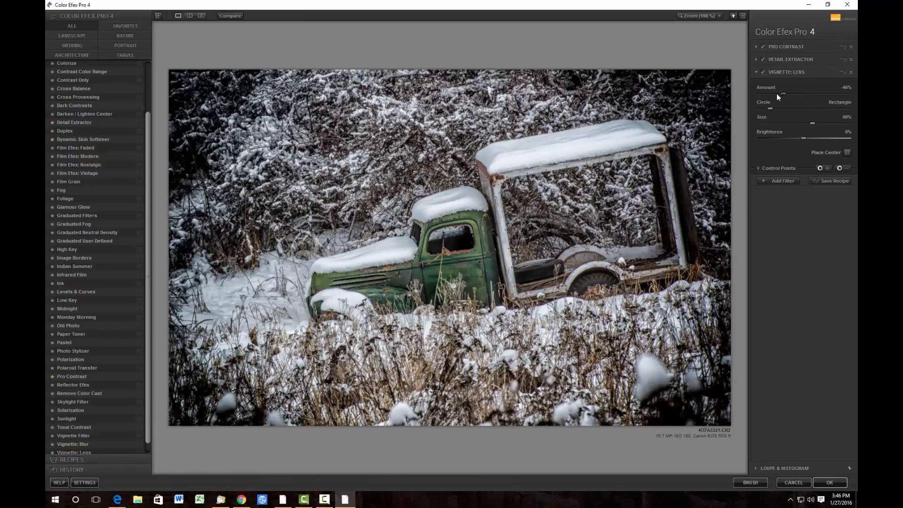
left_click_drag(785, 93, 815, 117)
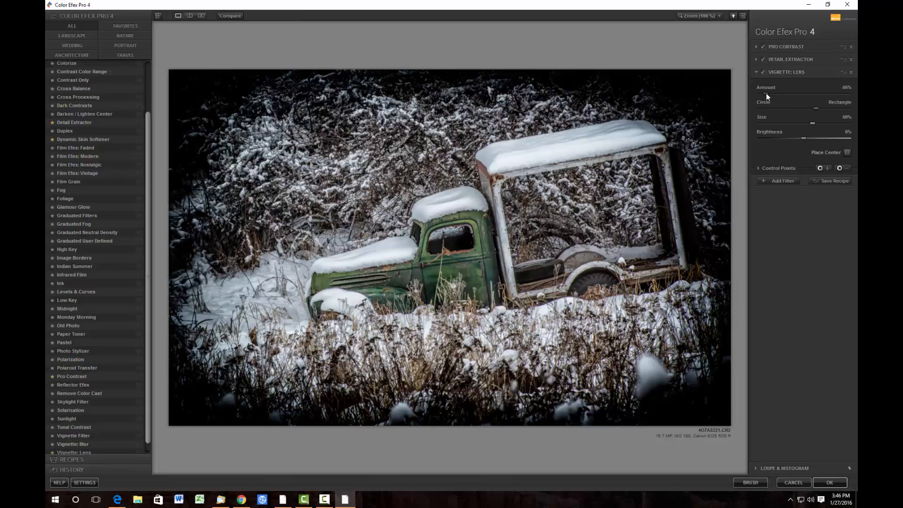
left_click_drag(766, 93, 841, 103)
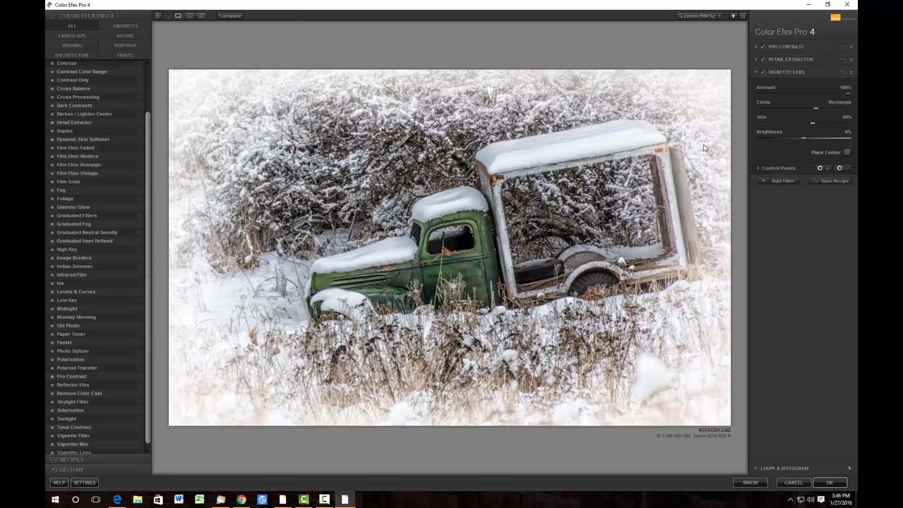
- Place a vignette control point on the upper rear corner of the truck bed and apply the filters
left_click(822, 168)
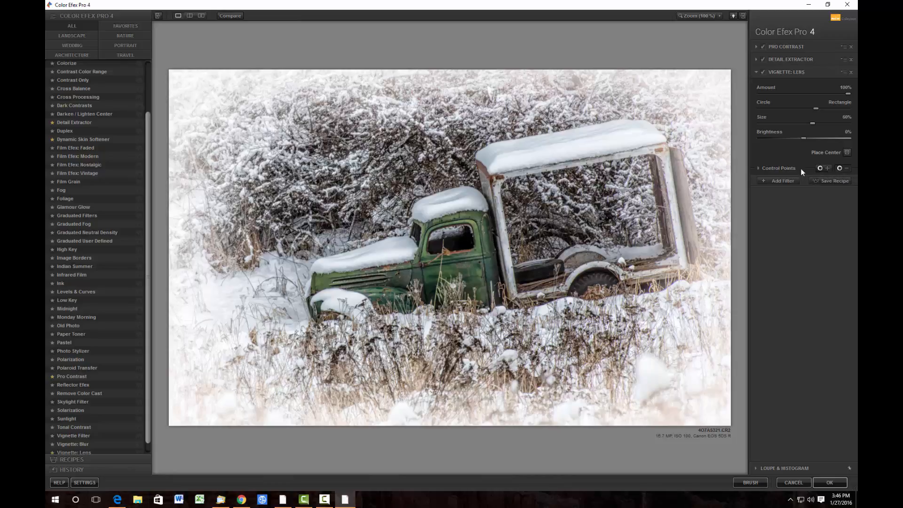
left_click(647, 158)
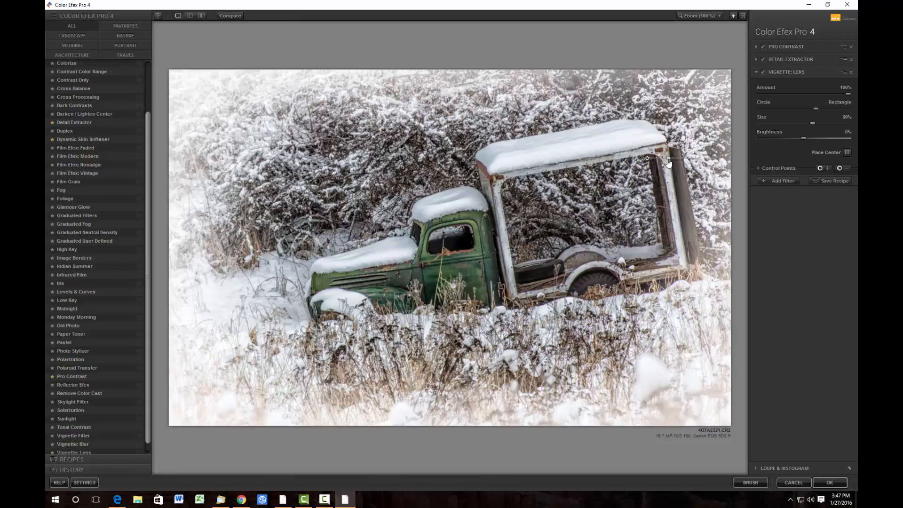
left_click_drag(668, 163, 664, 161)
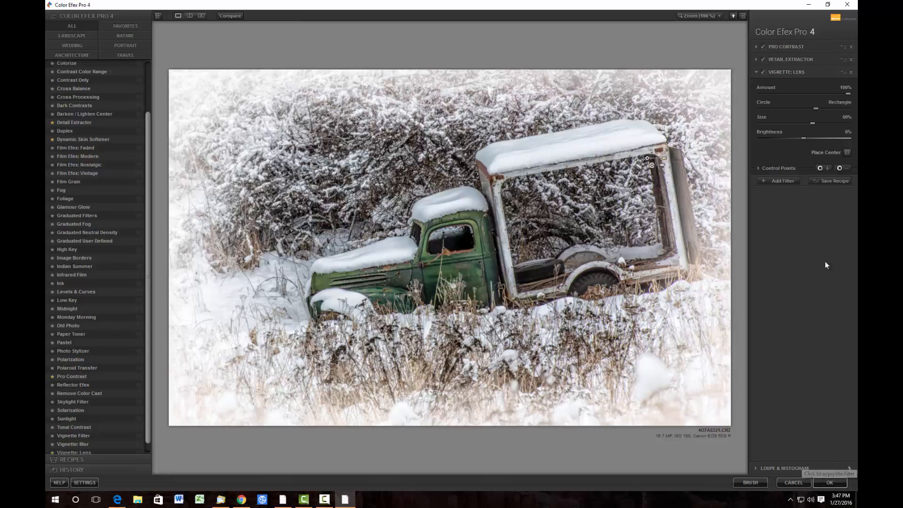
left_click(830, 482)
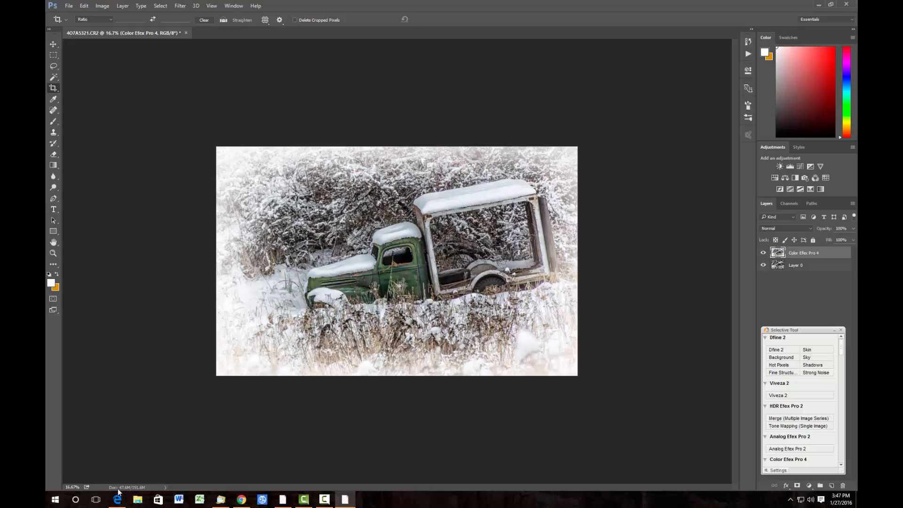
- Remove the dry grass stem crossing the truck door with the Spot Healing Brush at 44% zoom
left_click_drag(74, 485, 51, 485)
type("447")
key("Return")
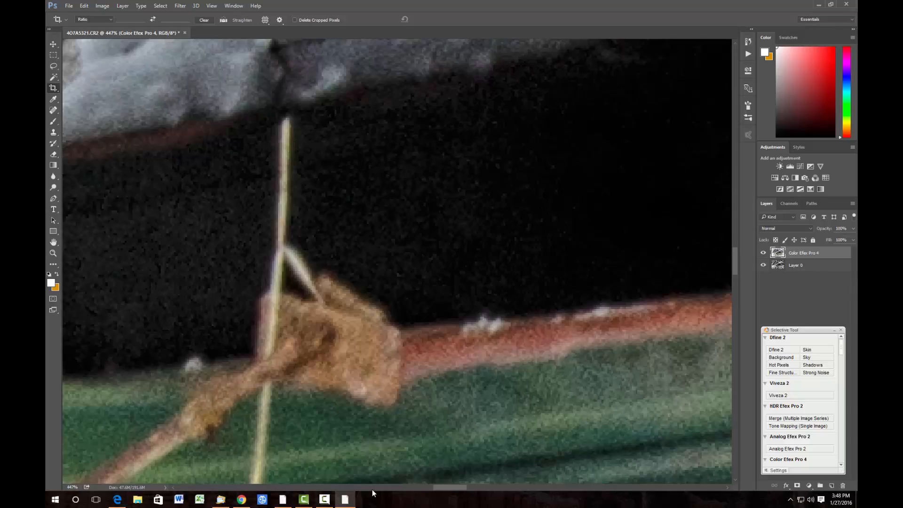
key("BackSpace")
key("Return")
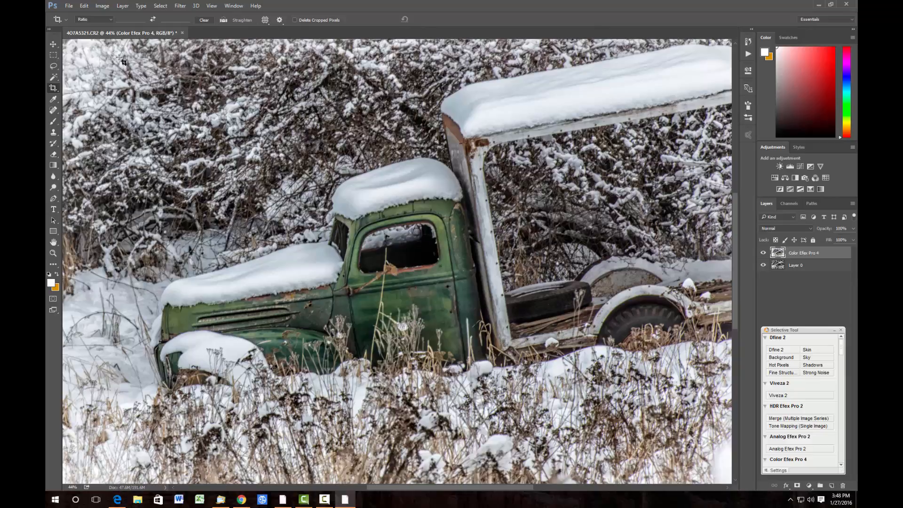
left_click(54, 110)
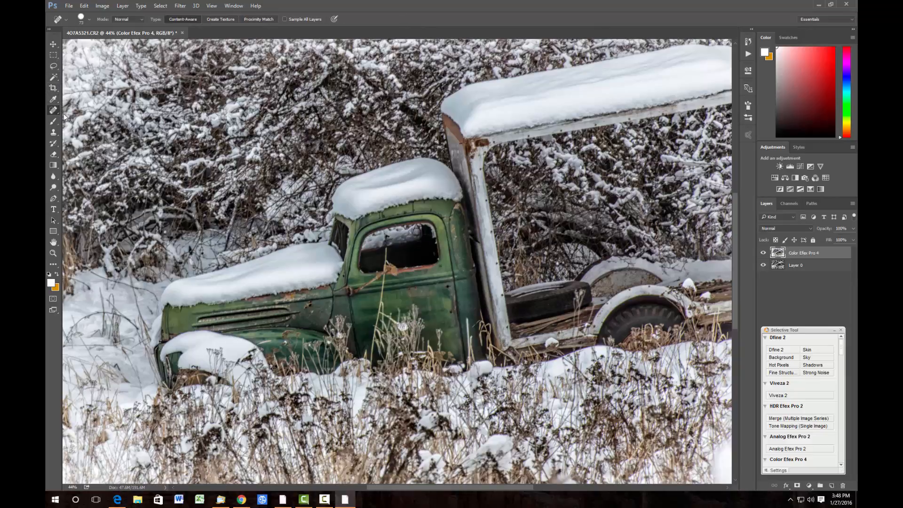
left_click(88, 18)
left_click_drag(77, 42, 74, 42)
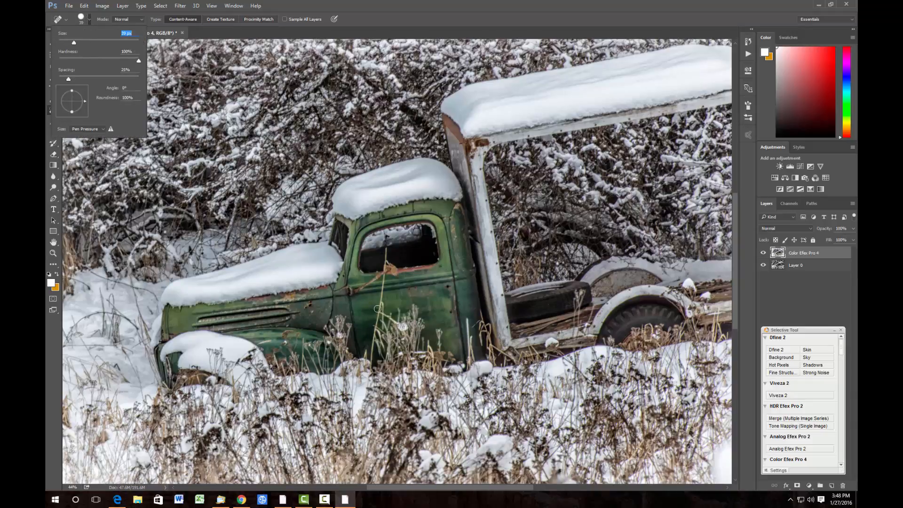
left_click_drag(379, 309, 385, 281)
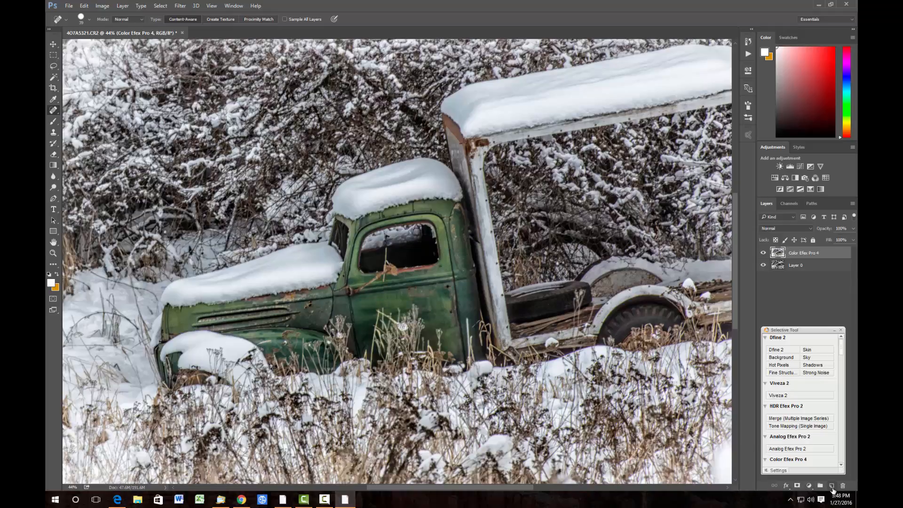
- Create a new layer with a stamped merge of all visible layers and heal another spot on the truck door
left_click(831, 485)
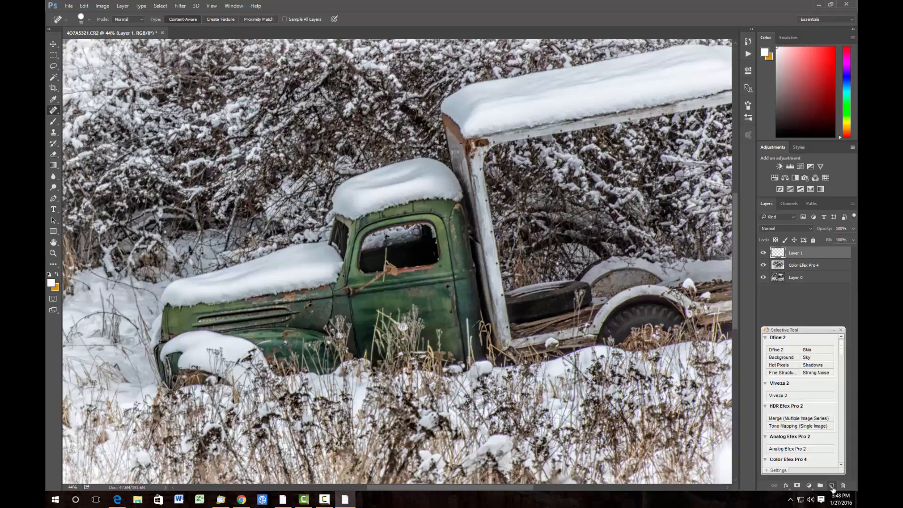
key("ctrl+shift+alt+e")
left_click_drag(385, 262, 385, 247)
- Zoom to 27% and stamp the alantowerphoto.com copyright brush in the photo's lower-left corner
mouse_move(303, 503)
left_click(73, 486)
type("27")
key("Return")
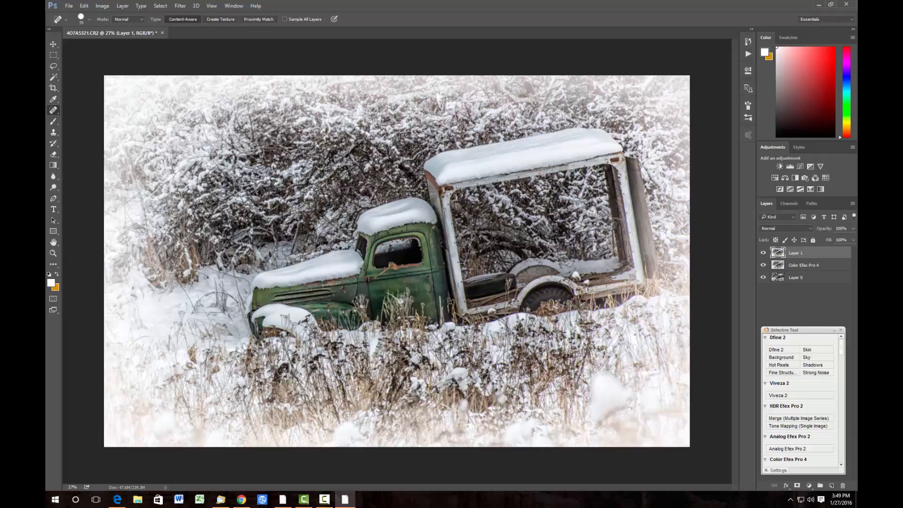
left_click(54, 99)
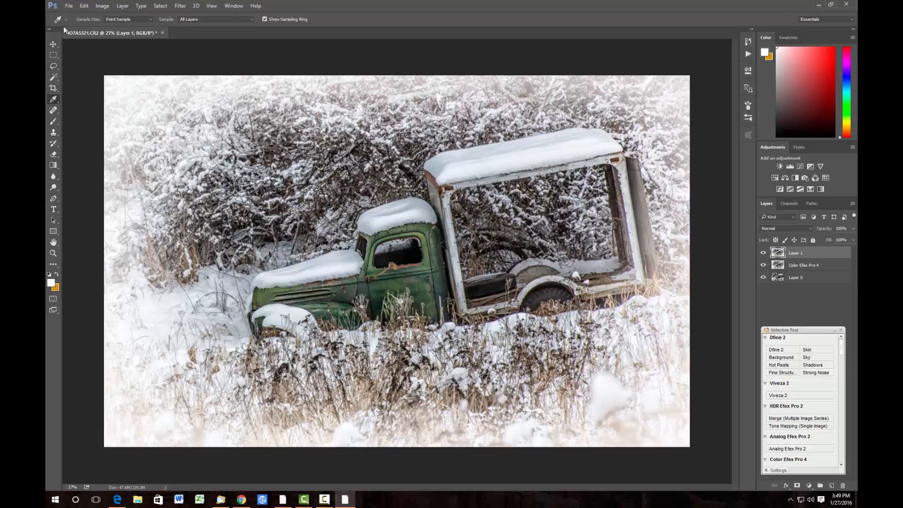
left_click(54, 123)
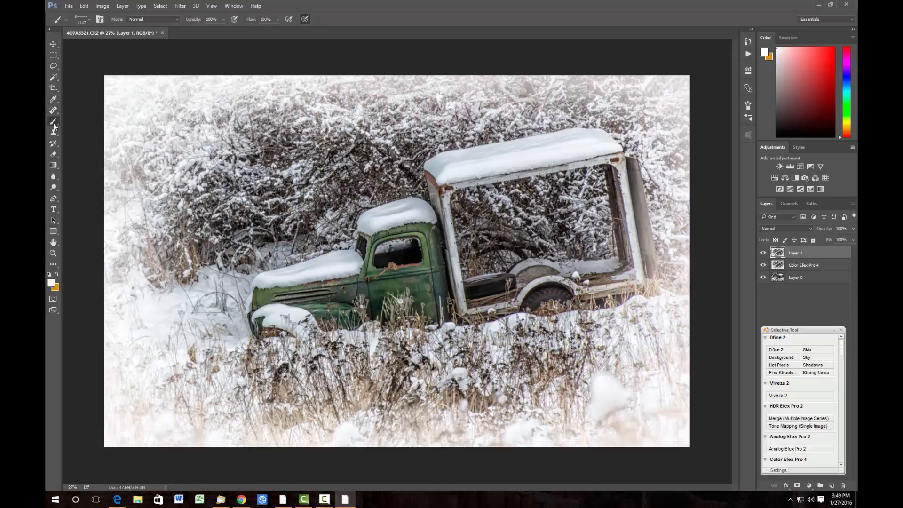
left_click(88, 19)
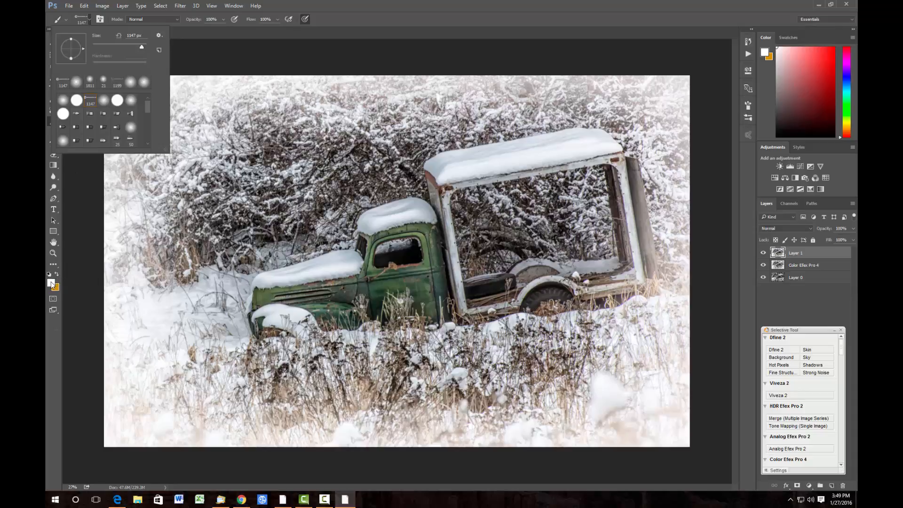
key("i")
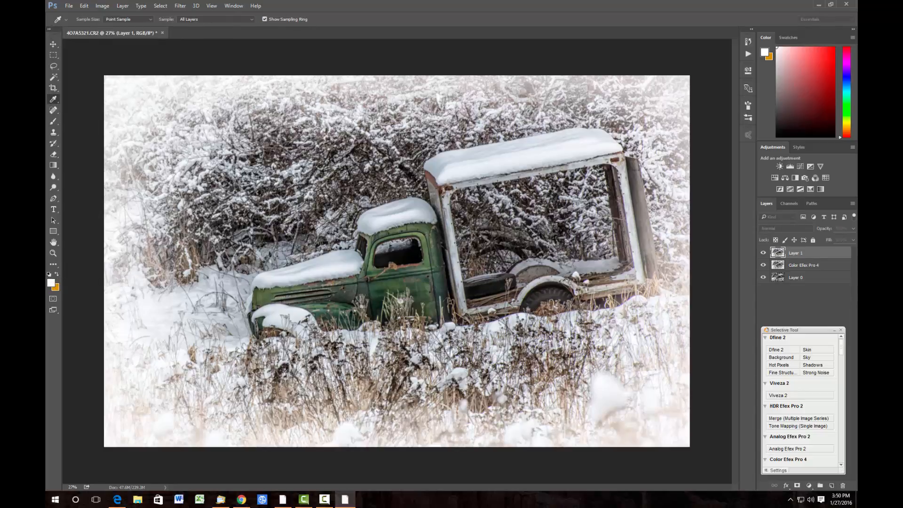
key("b")
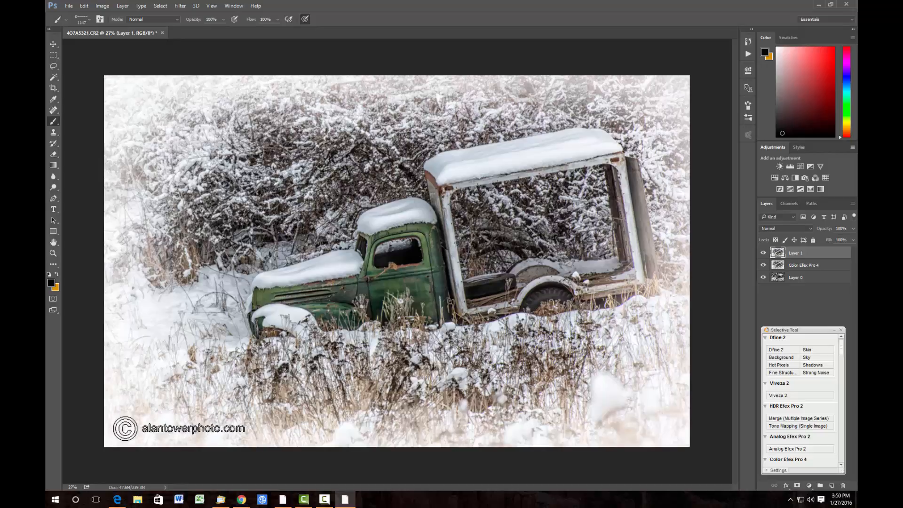
left_click(179, 429)
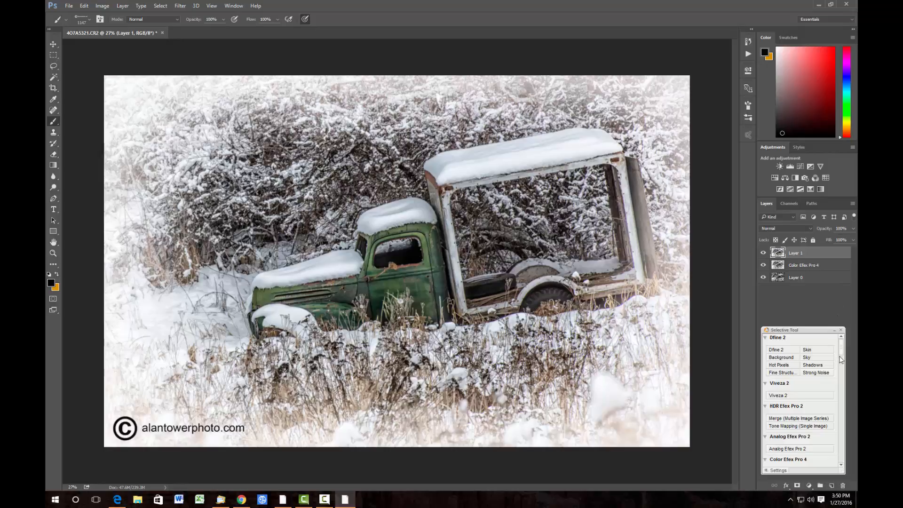
- Apply Sharpener Pro 3 Output Sharpener with Output Sharpening Strength at 103%
left_click_drag(840, 351, 834, 456)
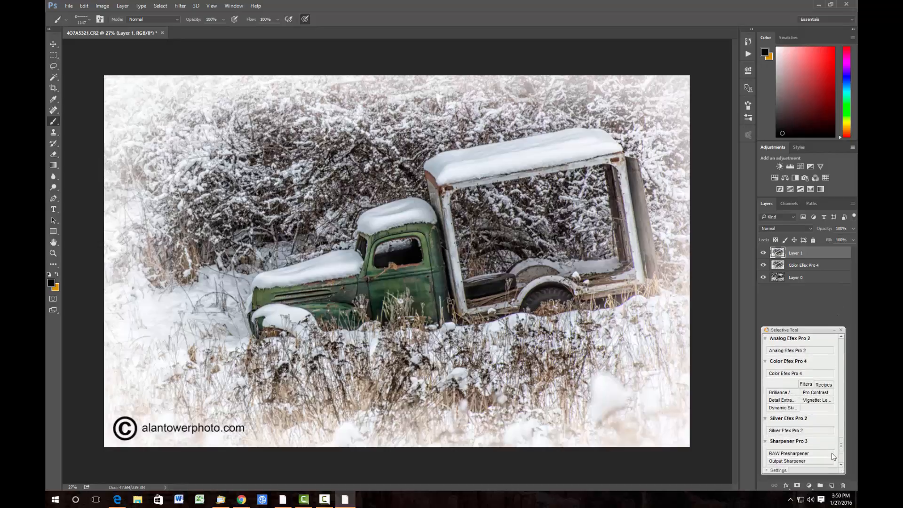
scroll(834, 456, "down", 2)
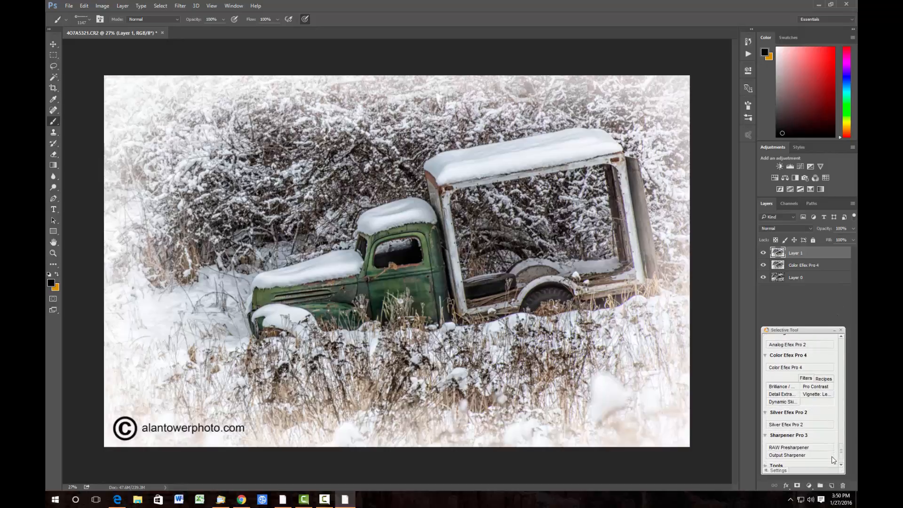
left_click(786, 453)
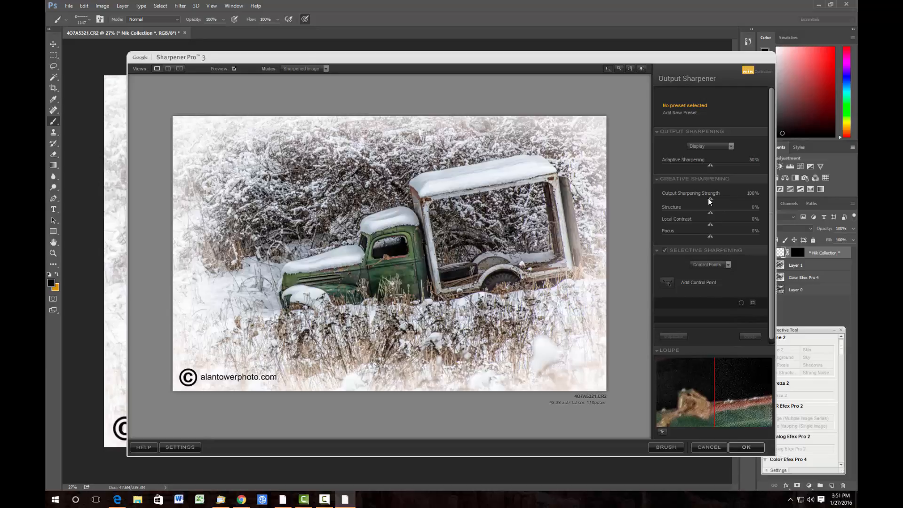
mouse_move(709, 198)
left_mouse_down()
mouse_move(743, 201)
mouse_move(698, 203)
mouse_move(712, 207)
left_mouse_up()
left_click(746, 447)
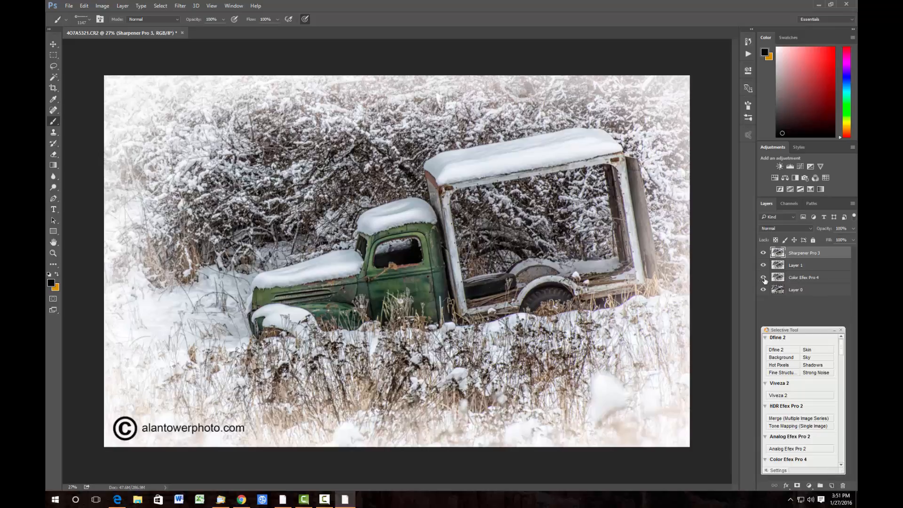
- Toggle the visibility of the edited layers to compare against the original photo
left_click_drag(765, 280, 764, 254)
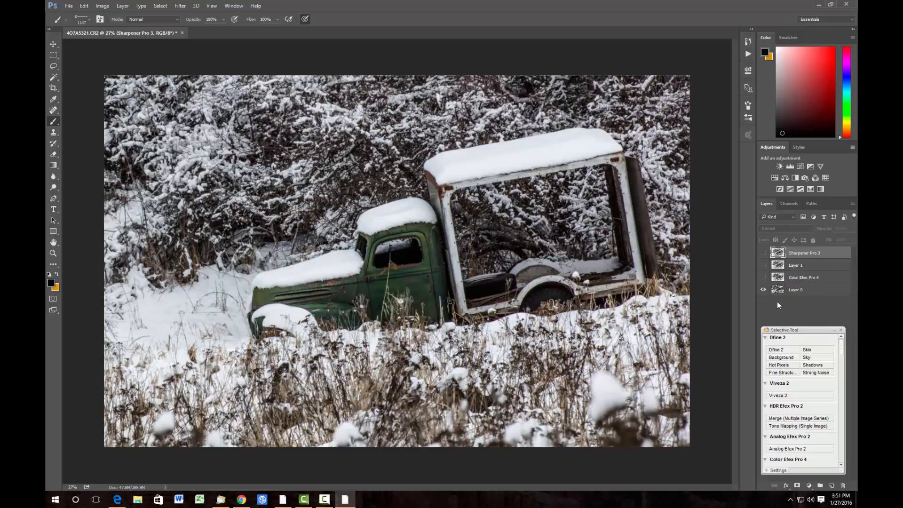
left_click(763, 255)
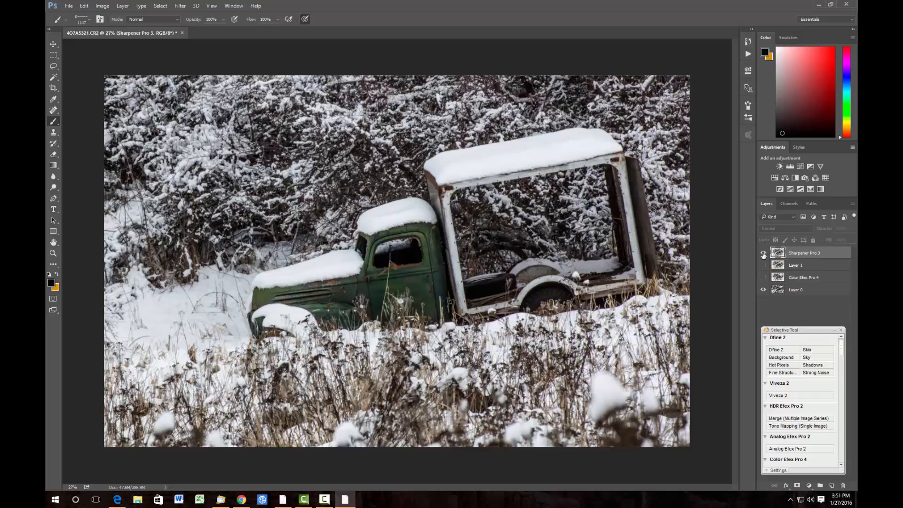